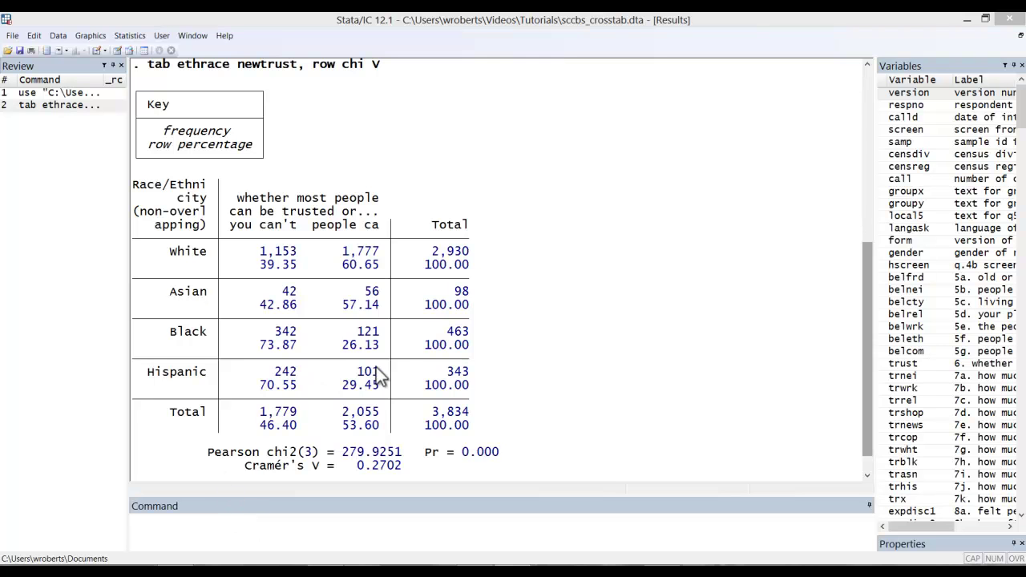
Enter catplot ethrace newtrust, percent(ethrace) asyvars legend(pos(6) row(1)) recast(bar) in the Command box
text(catplo)
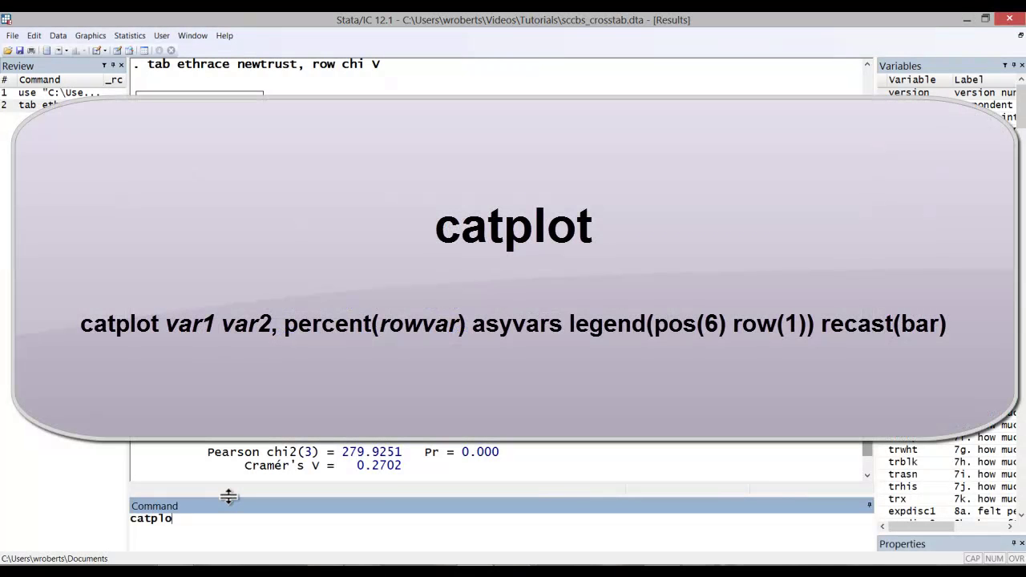
text(t ethrace newtrust, percent()
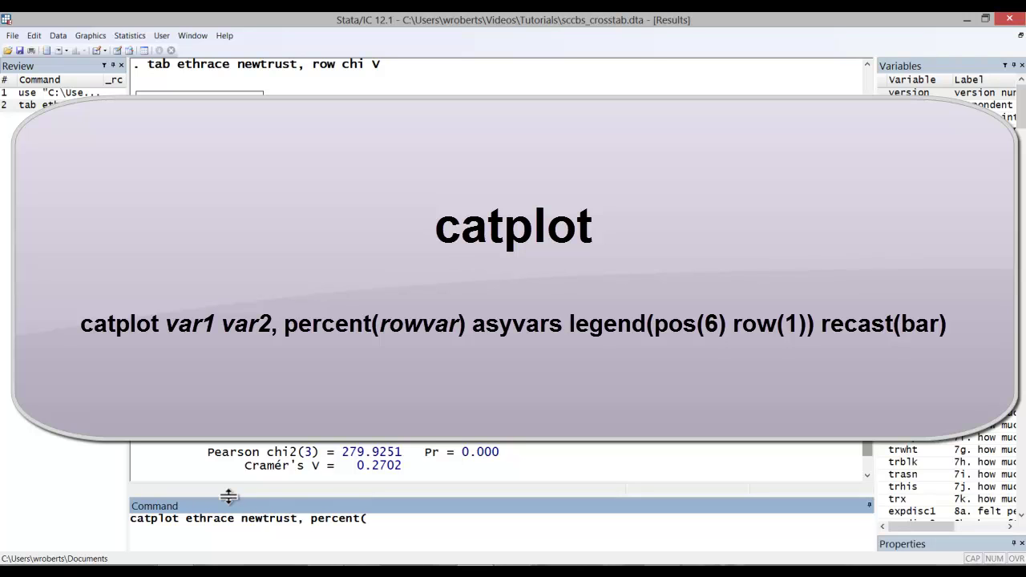
text(ethrace) asyvars le)
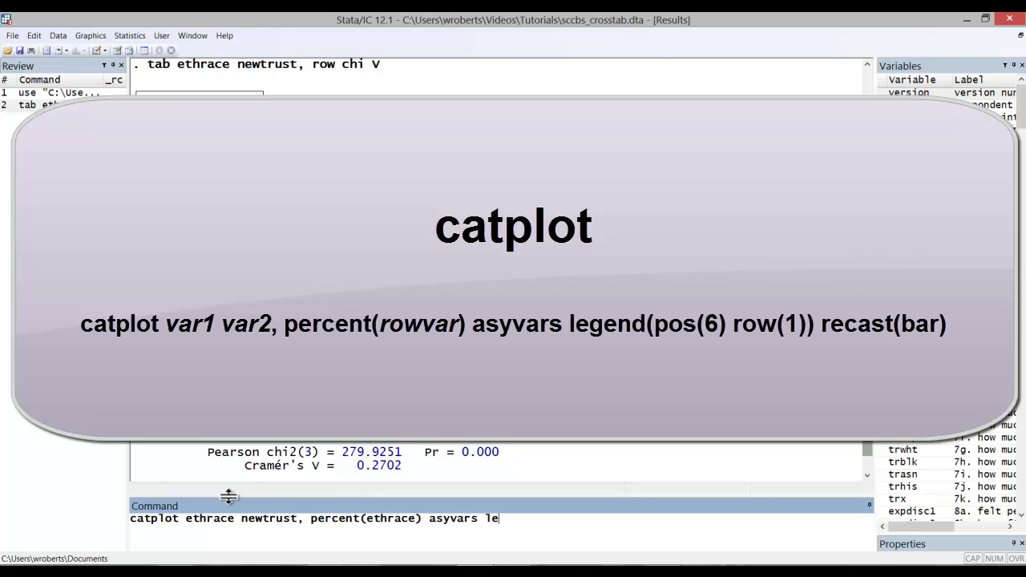
text(gend(pos(6) row(1))
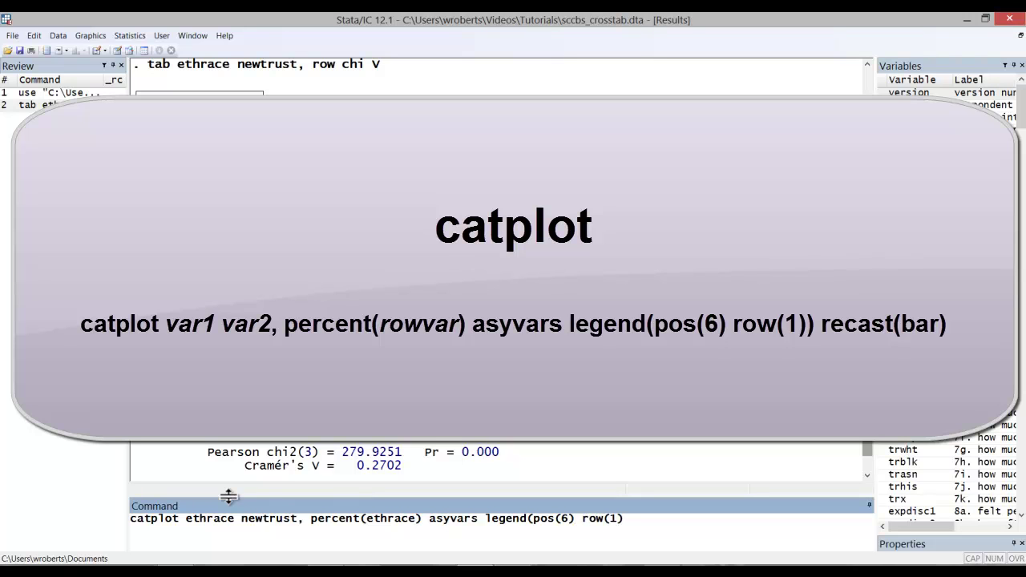
text() recast(bar))
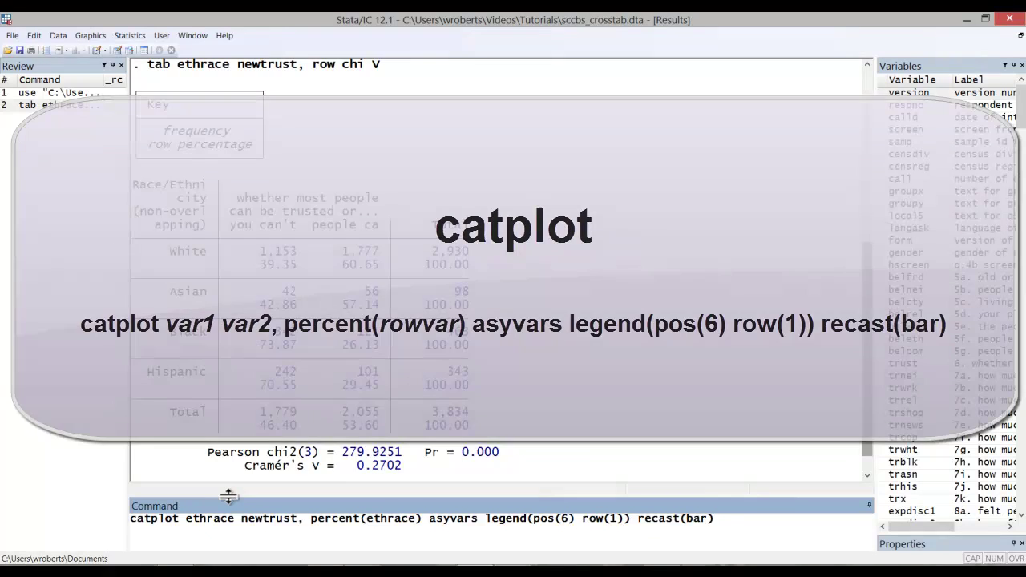
Run the catplot command, inspect the grouped percent bar chart maximized, then close it
key(Return)
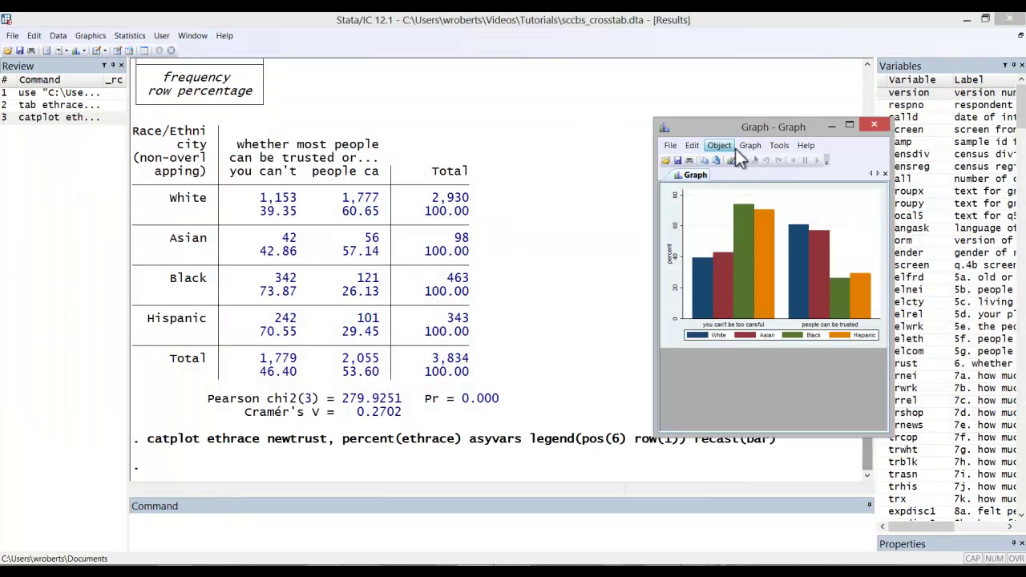
click(849, 125)
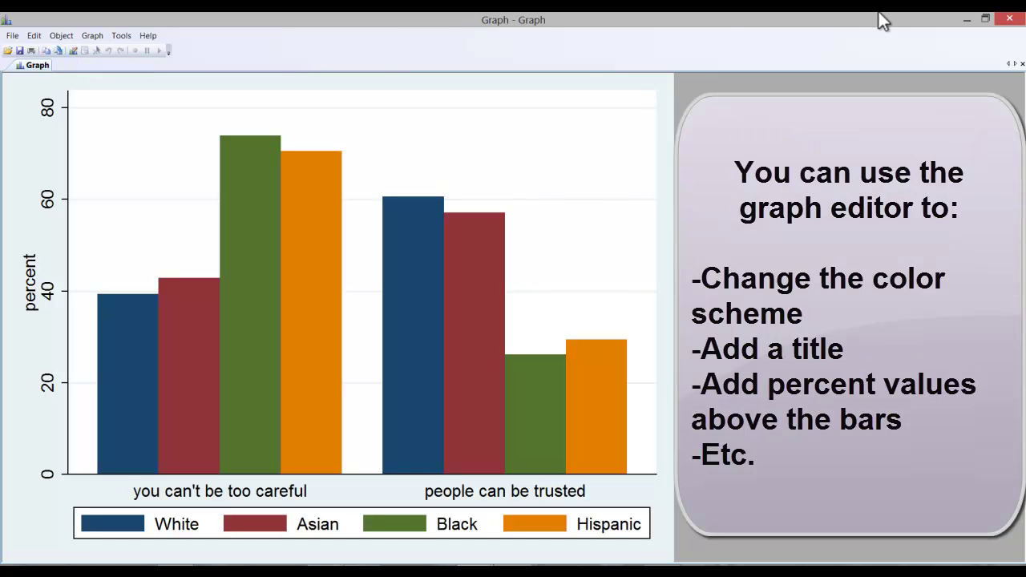
click(1009, 19)
Edit the recalled command to catplot newtrust ethrace with the same options, run it, and maximize the chart
click(58, 125)
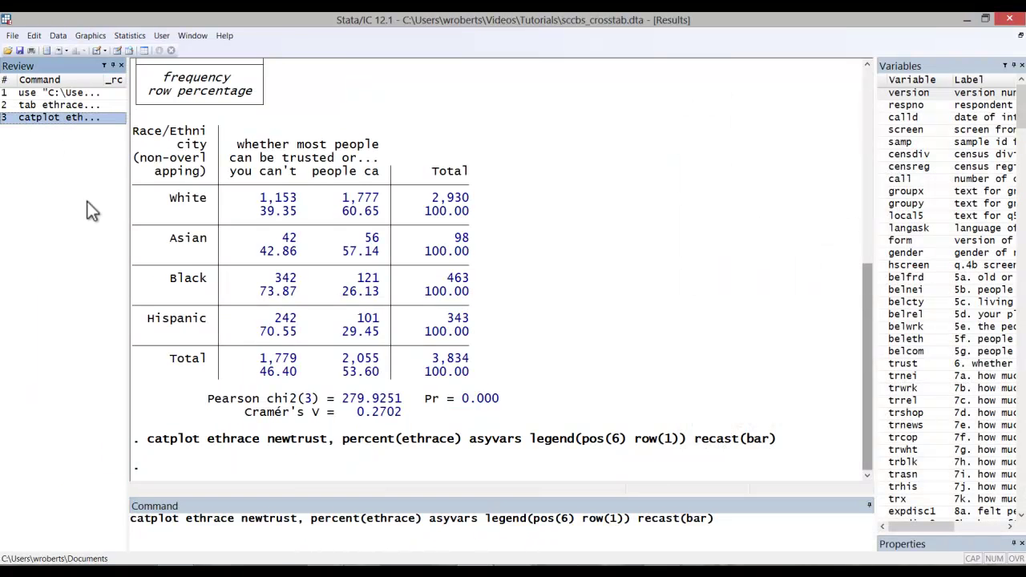
click(186, 518)
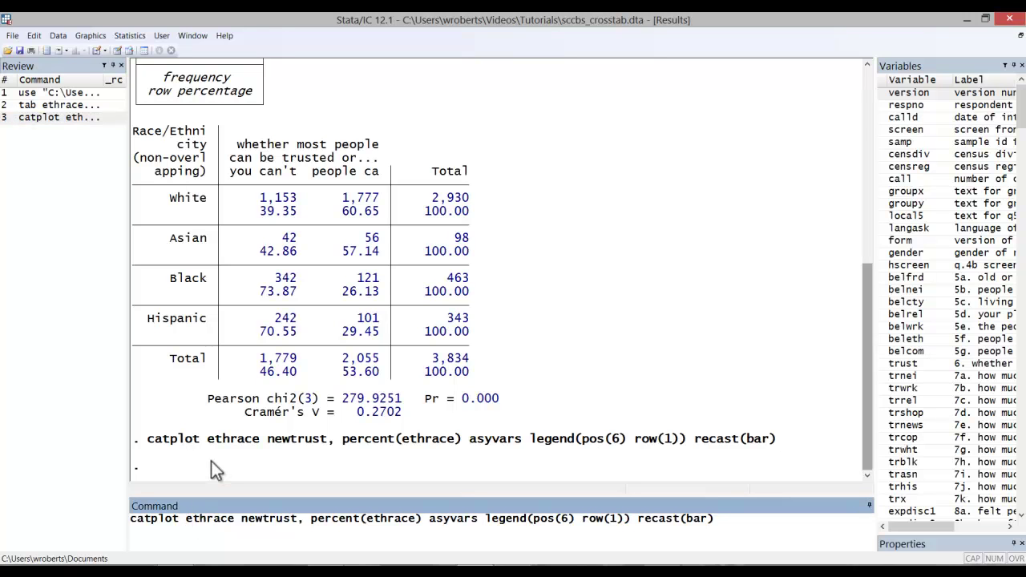
text(newtrust)
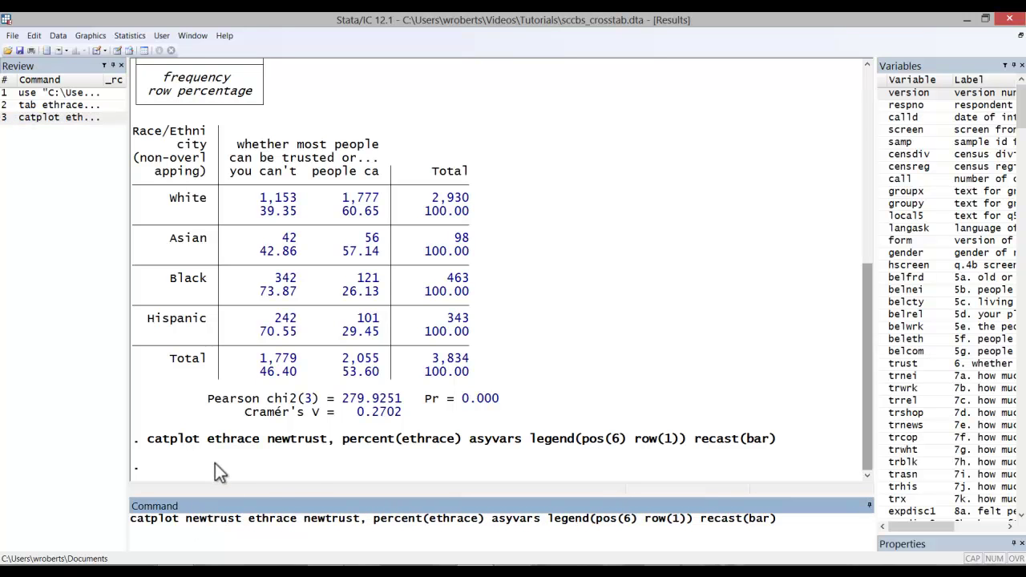
key(BackSpace)
key(BackSpace)
key(BackSpace)
key(BackSpace)
key(BackSpace)
key(BackSpace)
key(BackSpace)
key(BackSpace)
key(BackSpace)
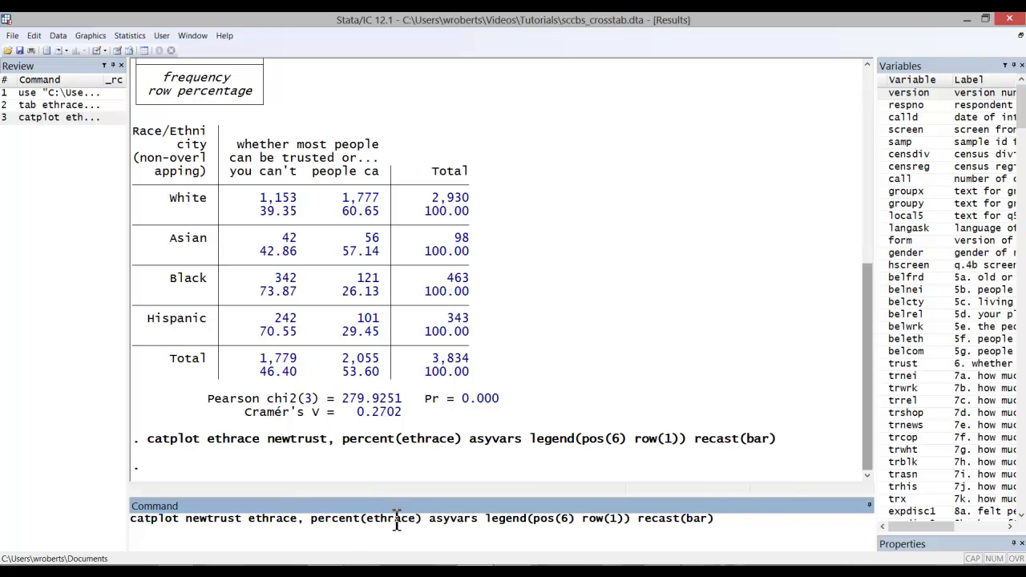
click(723, 518)
key(Return)
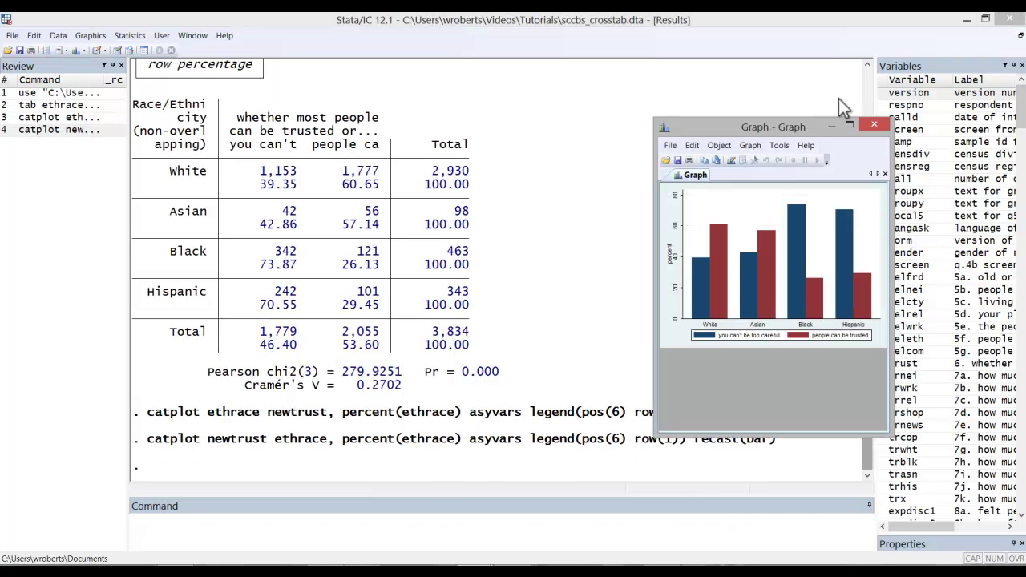
click(849, 124)
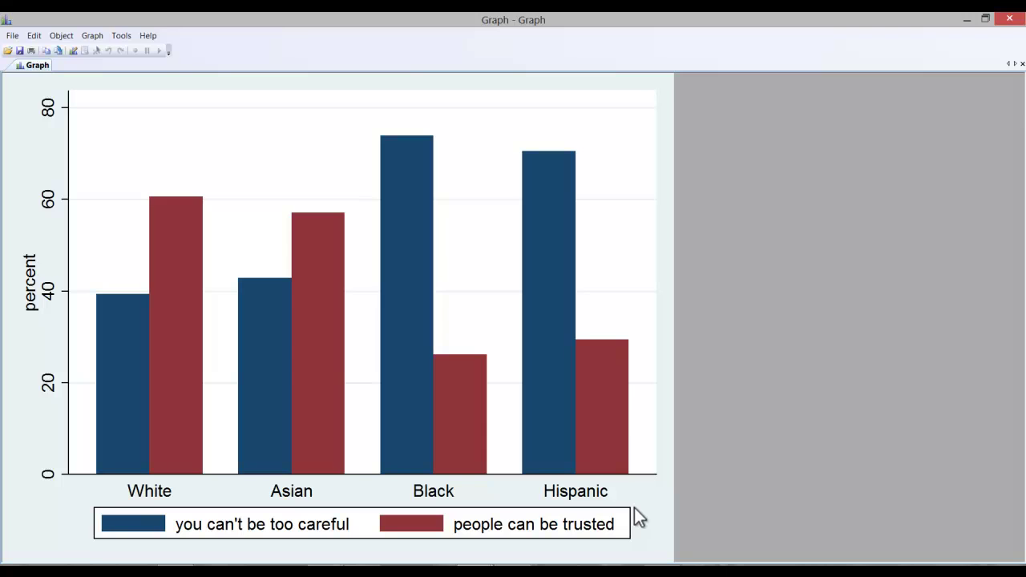
Run catplot newtrust, over(ethrace) stack asyvars percent(ethrace) recast(bar) from the main Stata window
key(alt+Tab)
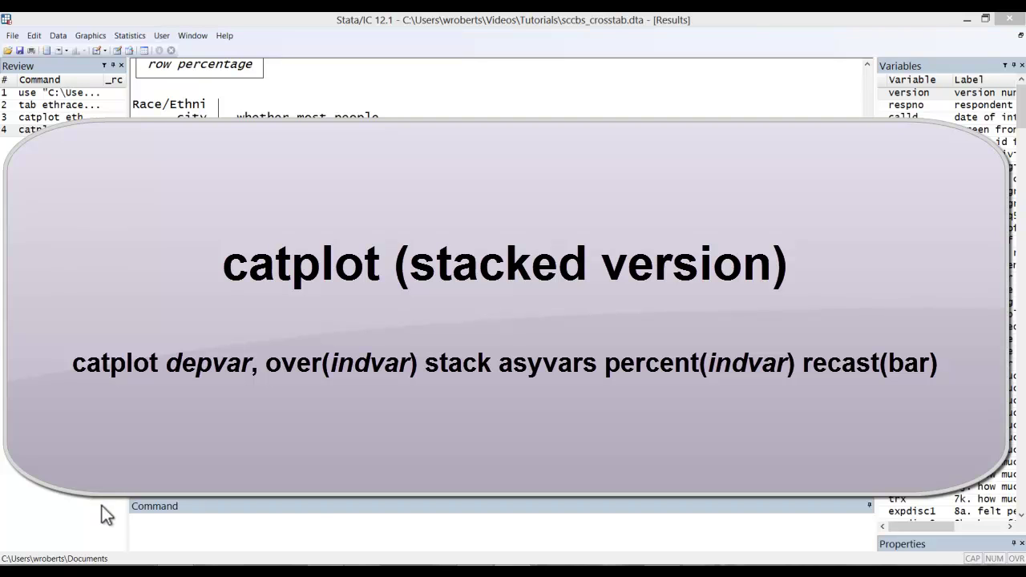
click(161, 526)
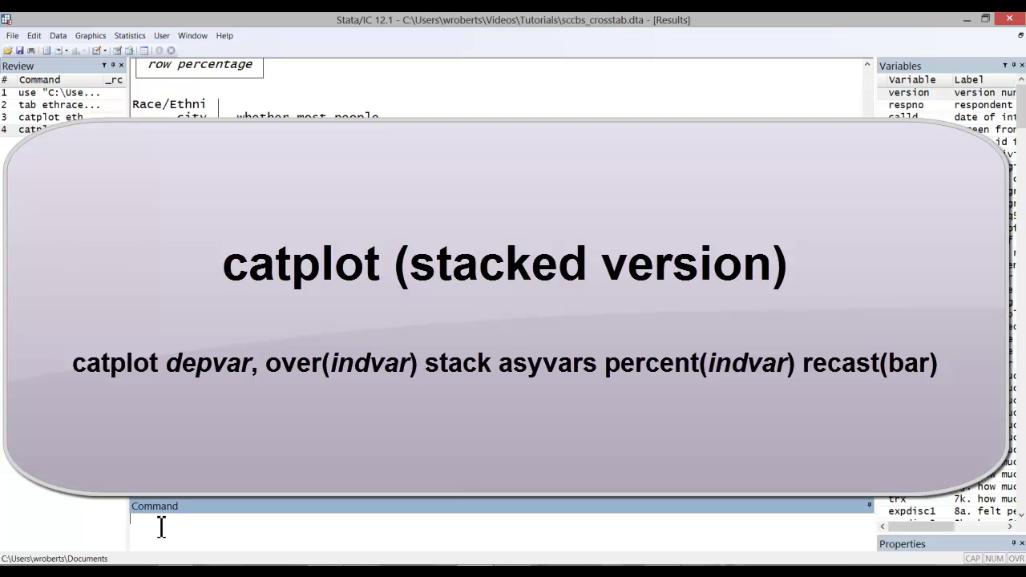
text(catplot newtrust, over()
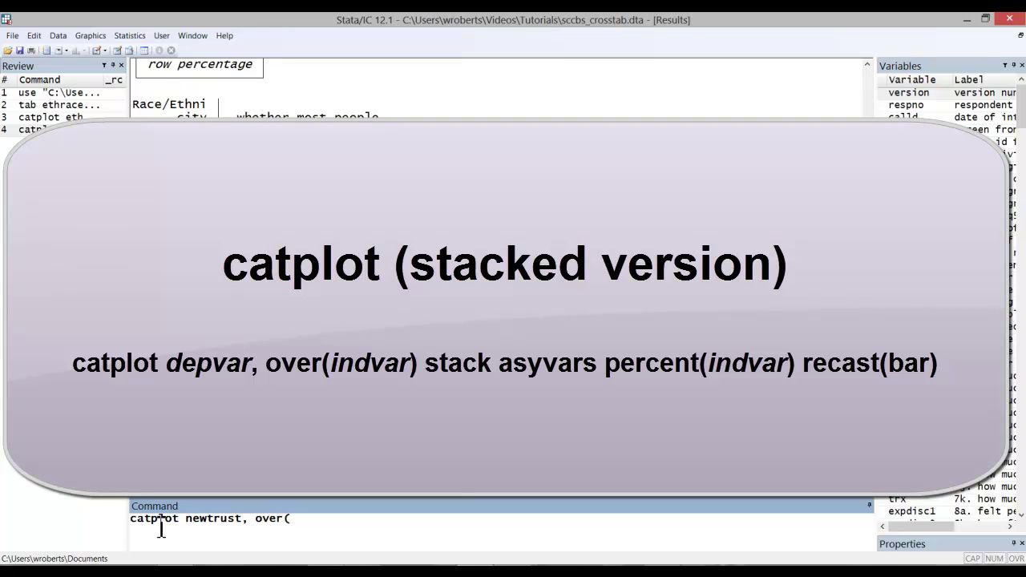
text(ethrace) stack asy)
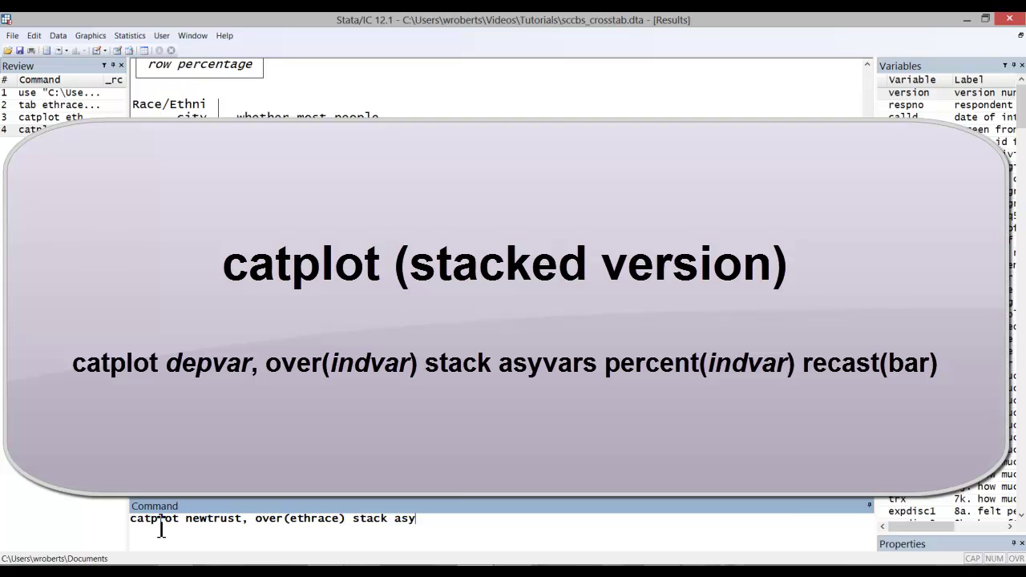
text(vars percent()
text(ethrace))
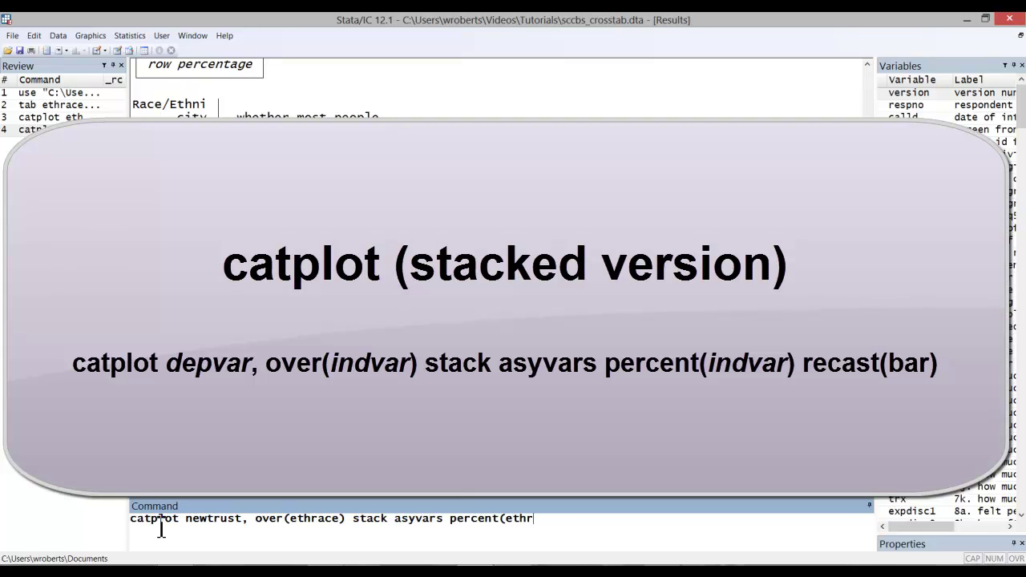
text( recast(bar))
key(Return)
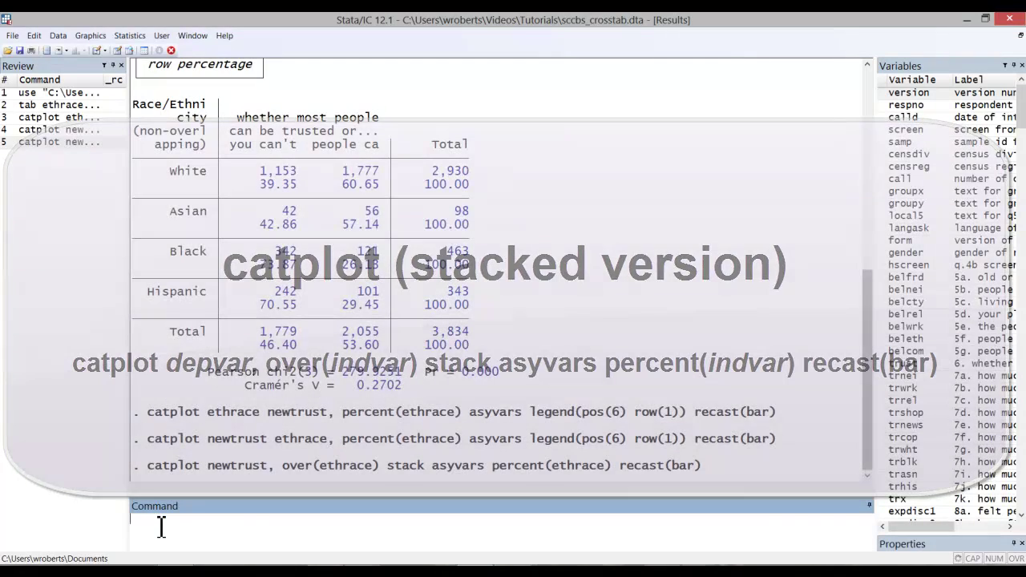
Maximize the stacked 100% trust-by-race bar chart, then close it
click(850, 125)
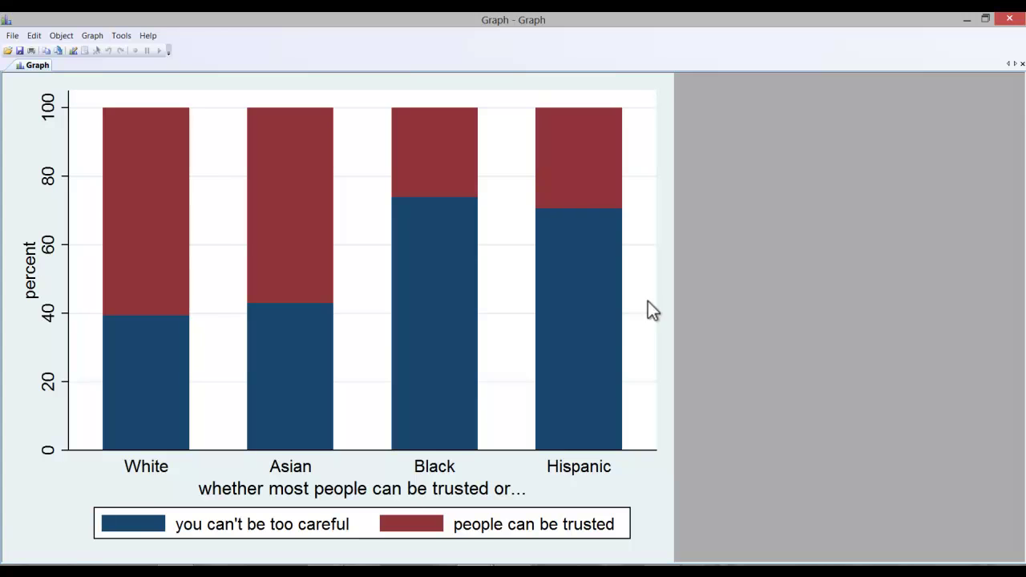
click(986, 20)
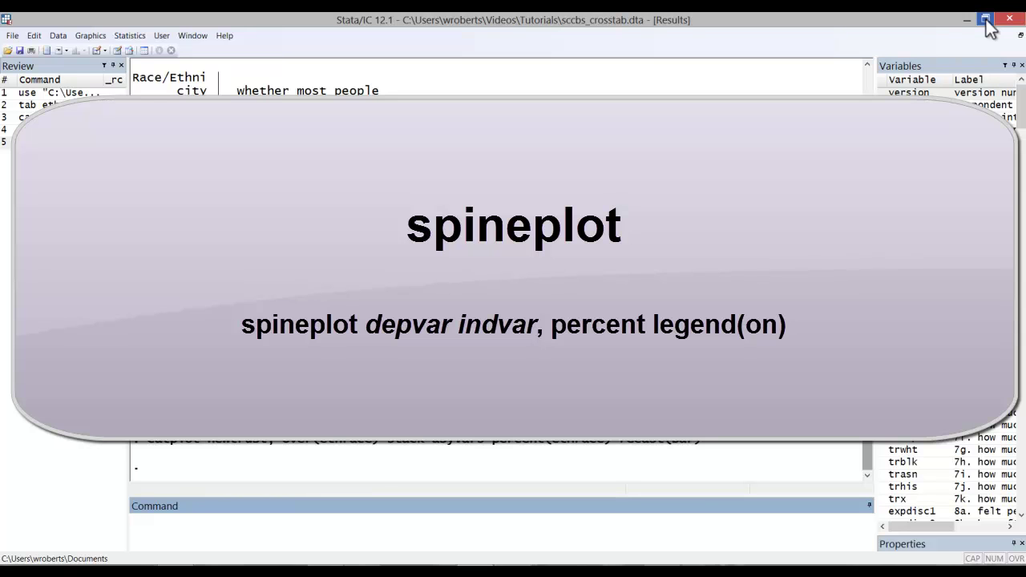
Run spineplot newtrust ethrace, percent legend(on) from the Command box
text(spineplot newtrust )
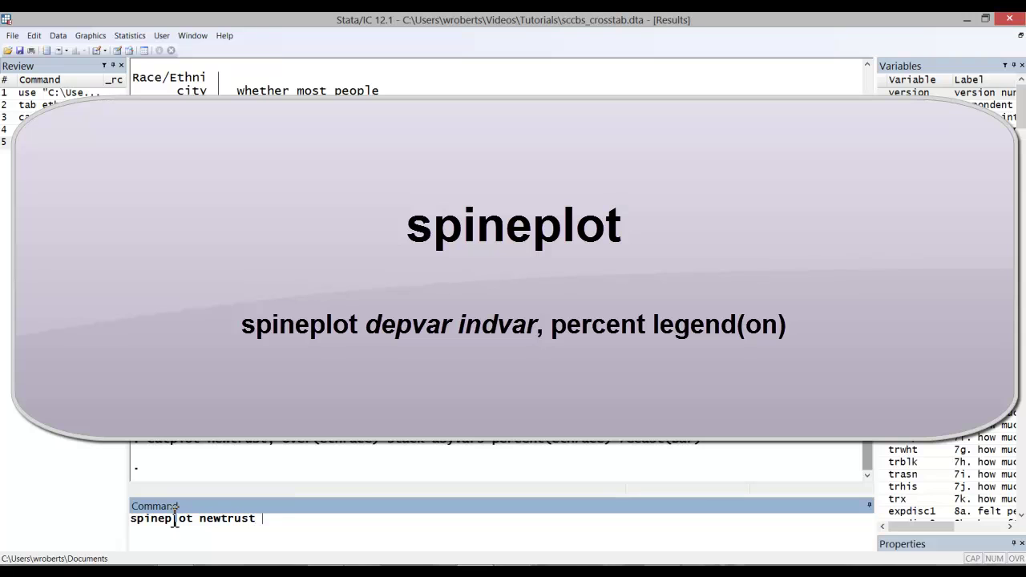
text(ethrace, percent l)
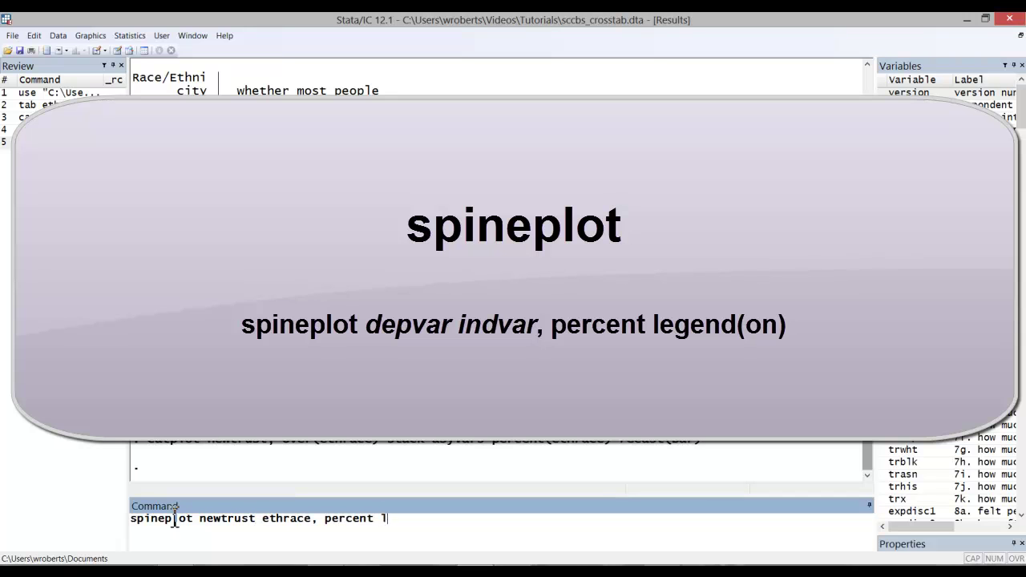
text(egend(on))
key(Return)
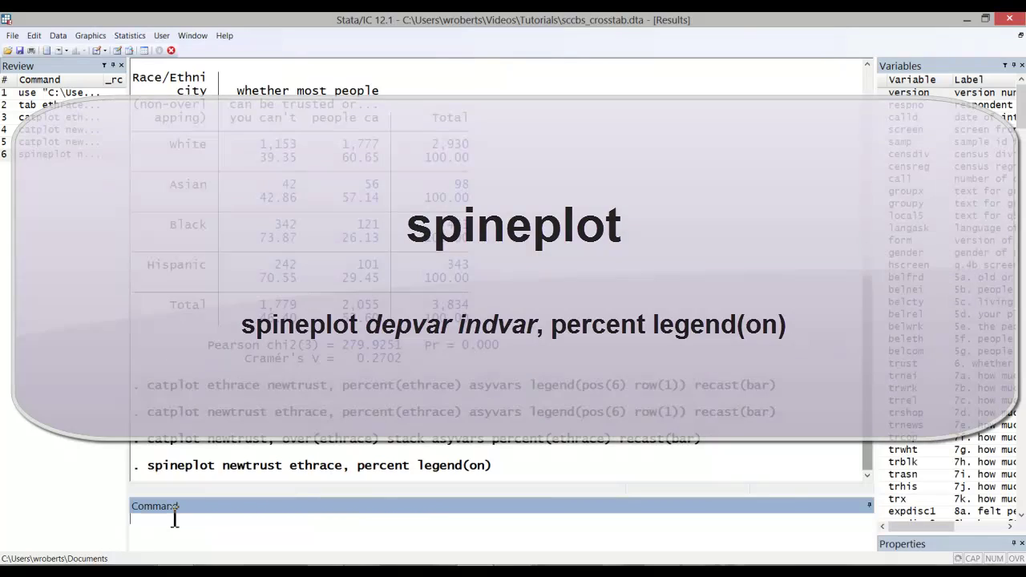
Maximize the spineplot Graph window showing trust percentages by race/ethnicity
click(849, 125)
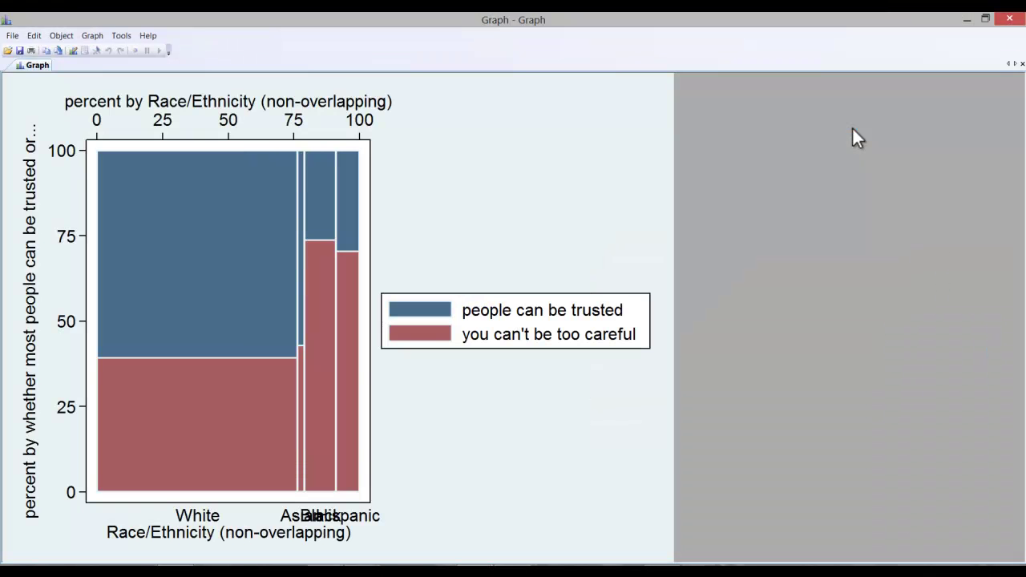